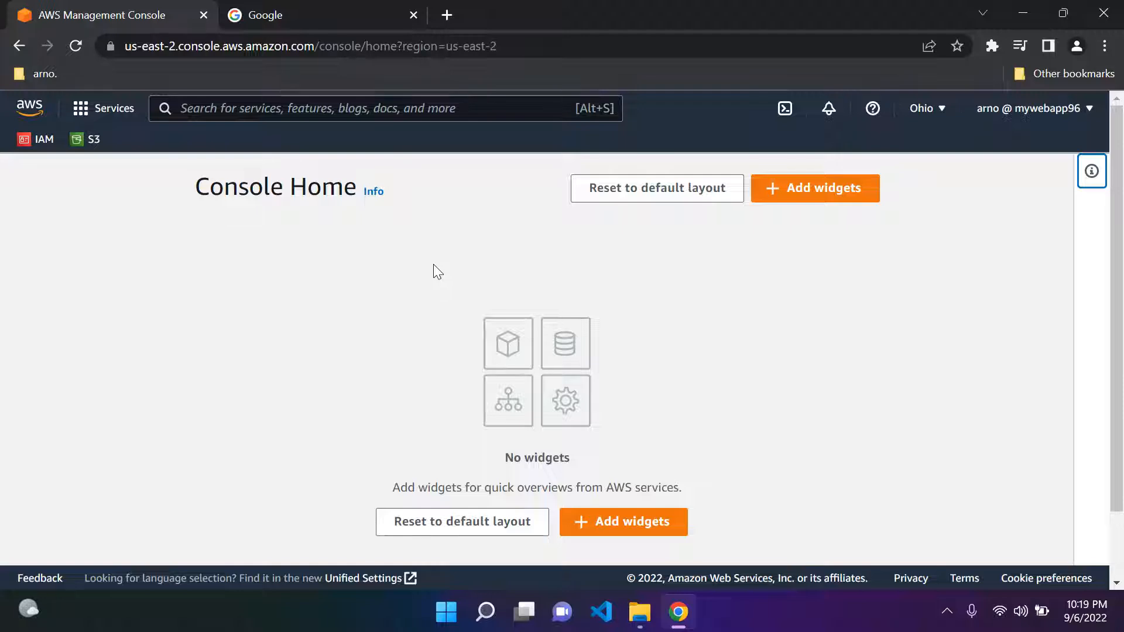
Go to the S3 service, collapse the navigation sidebar and open the mybucket96-ap bucket
click(88, 137)
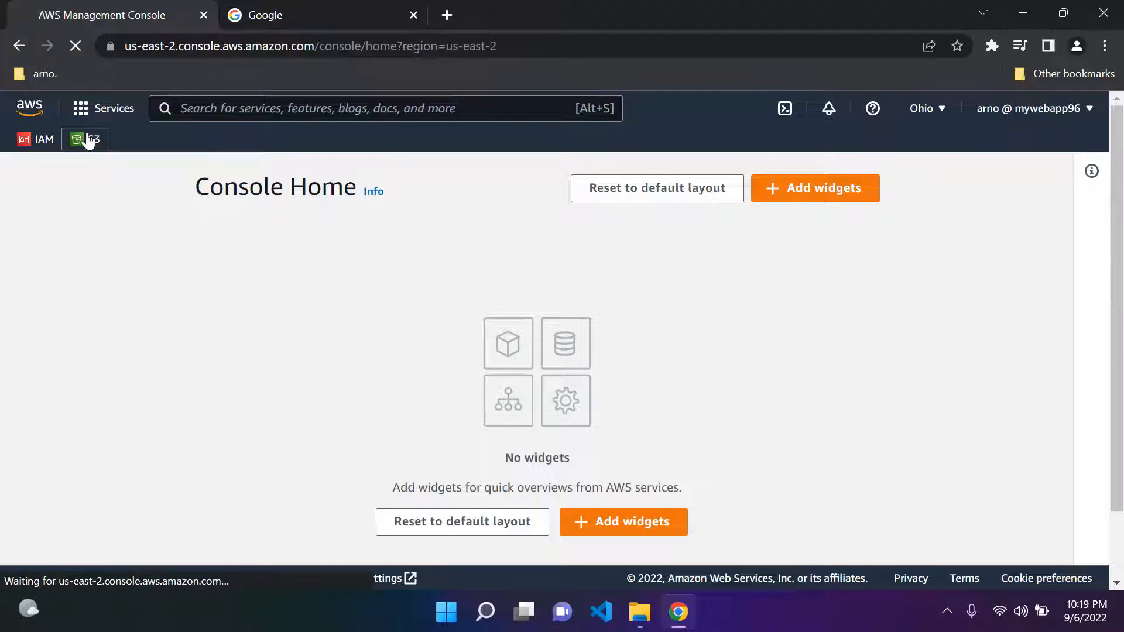
click(478, 115)
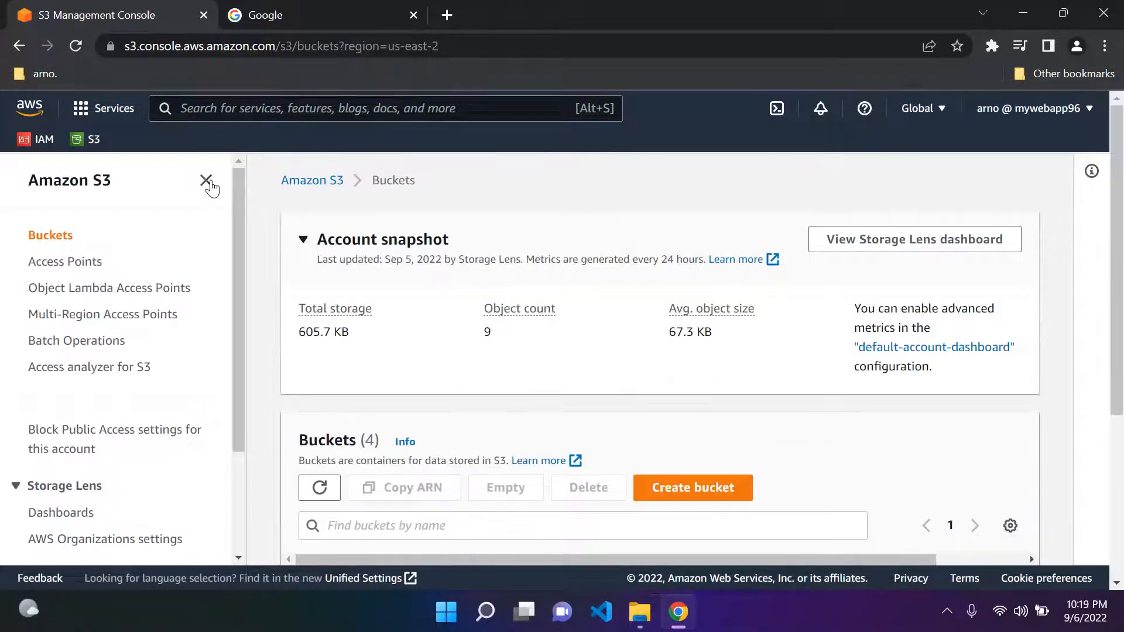
click(205, 181)
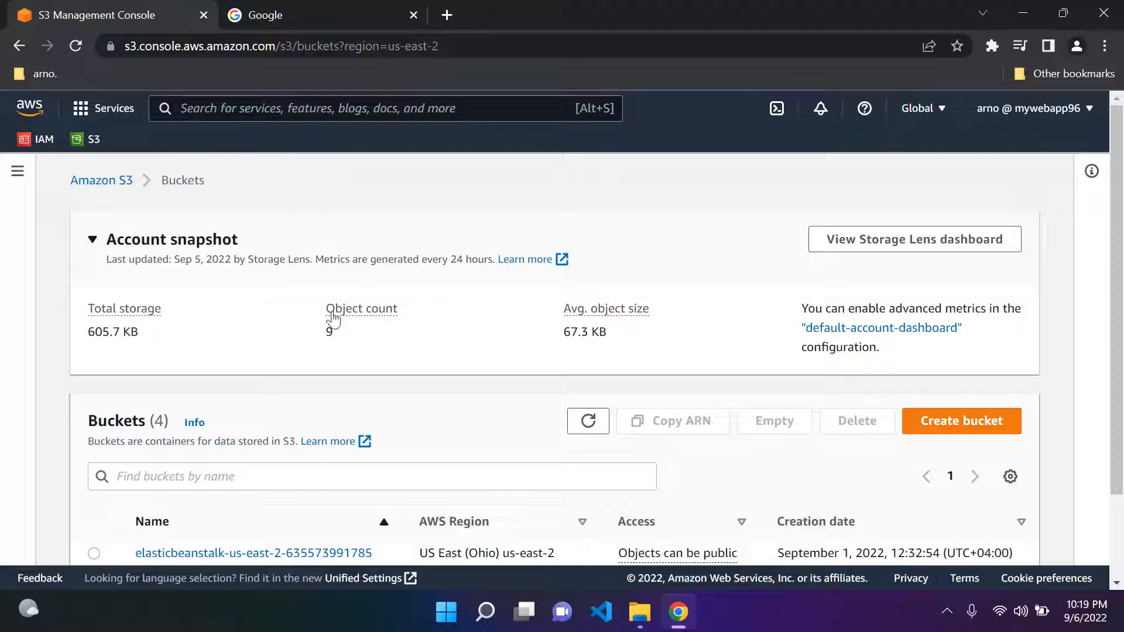
scroll(373, 315, down, 2)
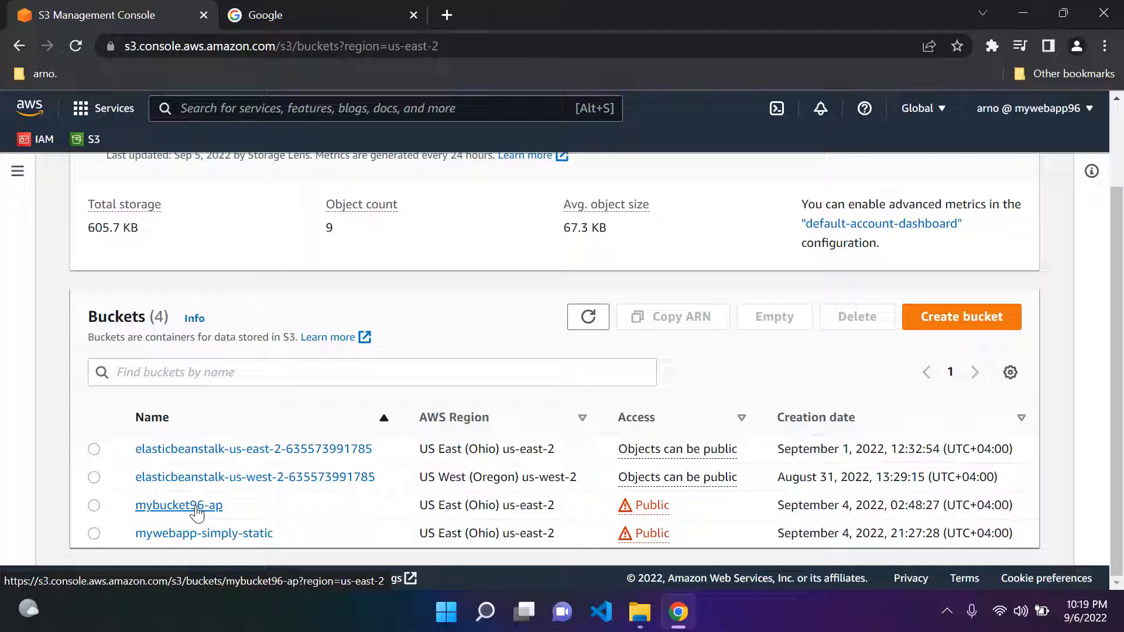
click(195, 507)
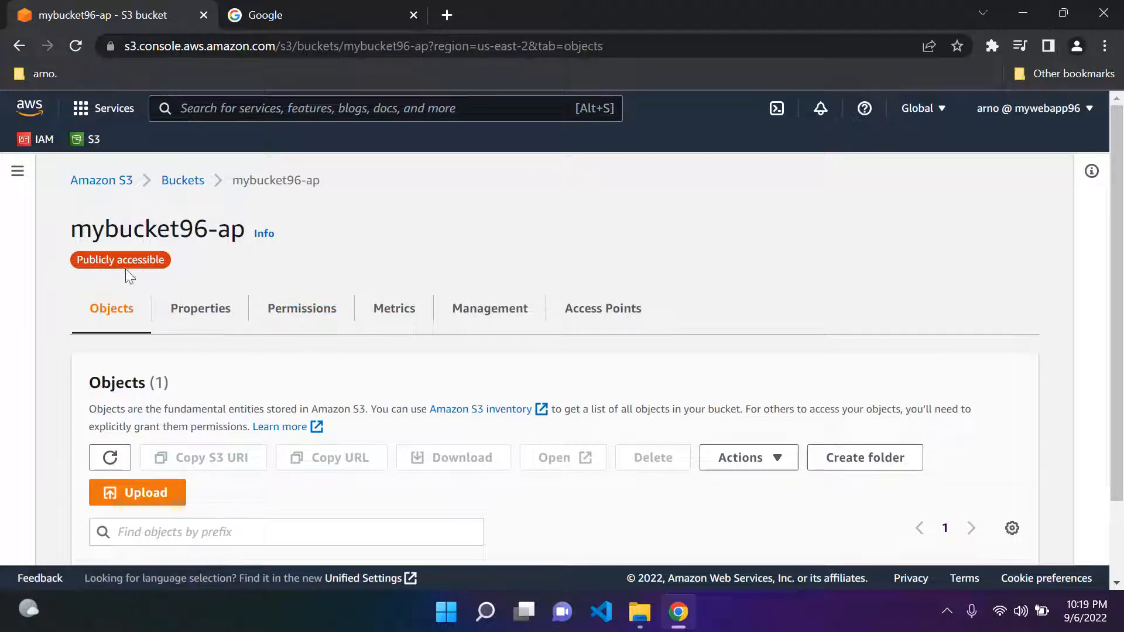
Review the bucket's permissions, including its block public access settings and the bucket policy
click(307, 315)
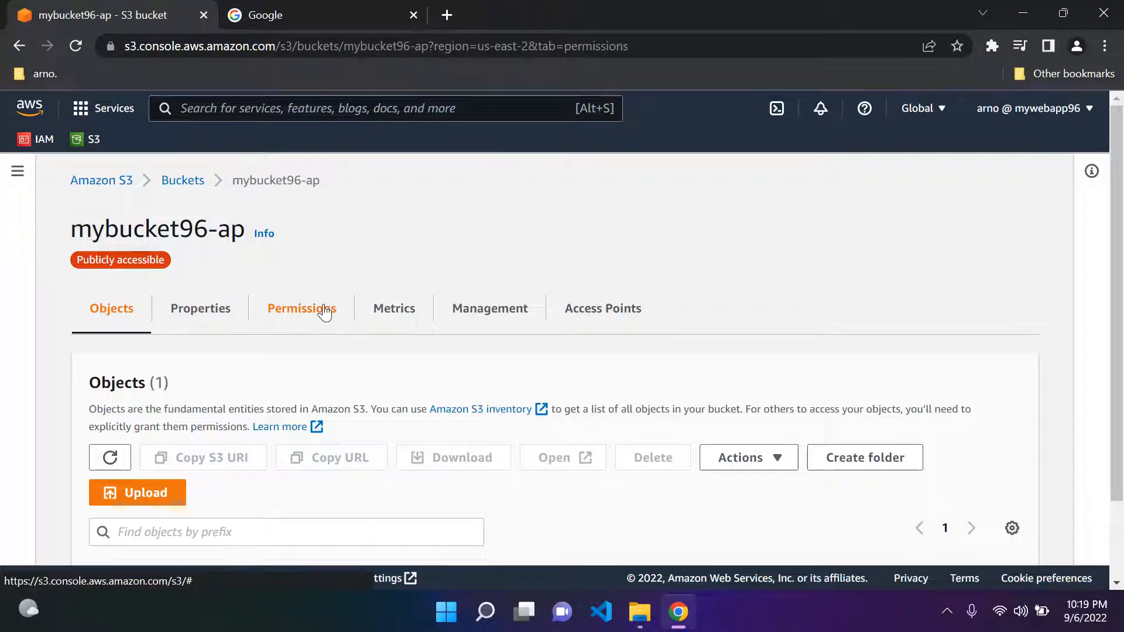
scroll(282, 321, down, 1)
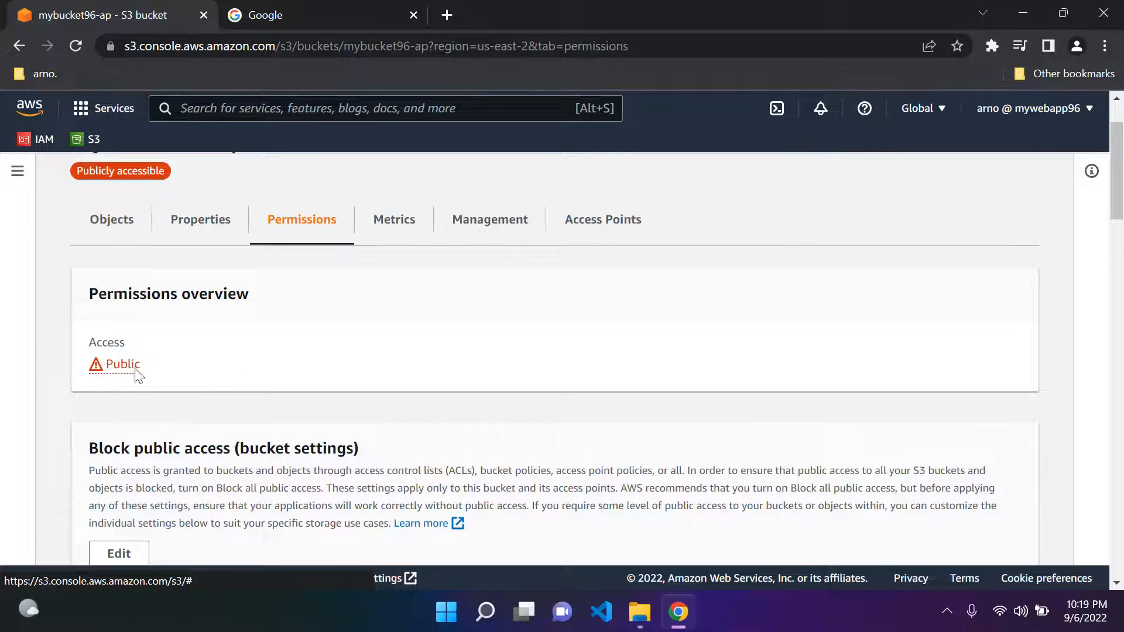
scroll(133, 371, down, 3)
scroll(115, 358, up, 3)
scroll(116, 357, down, 7)
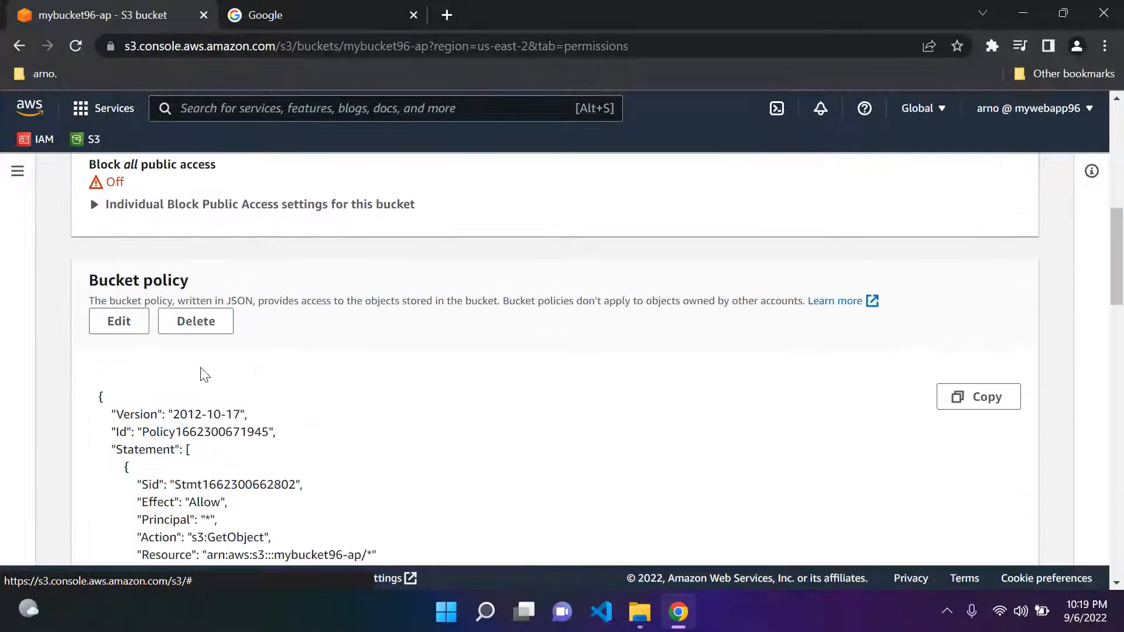
scroll(363, 351, down, 1)
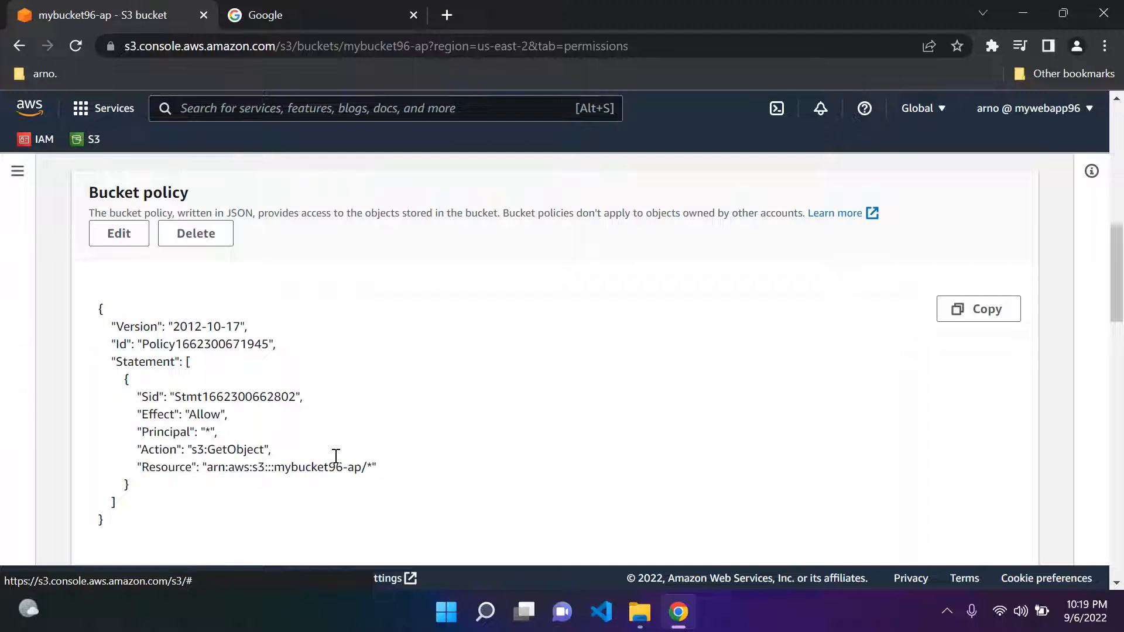
scroll(335, 457, up, 8)
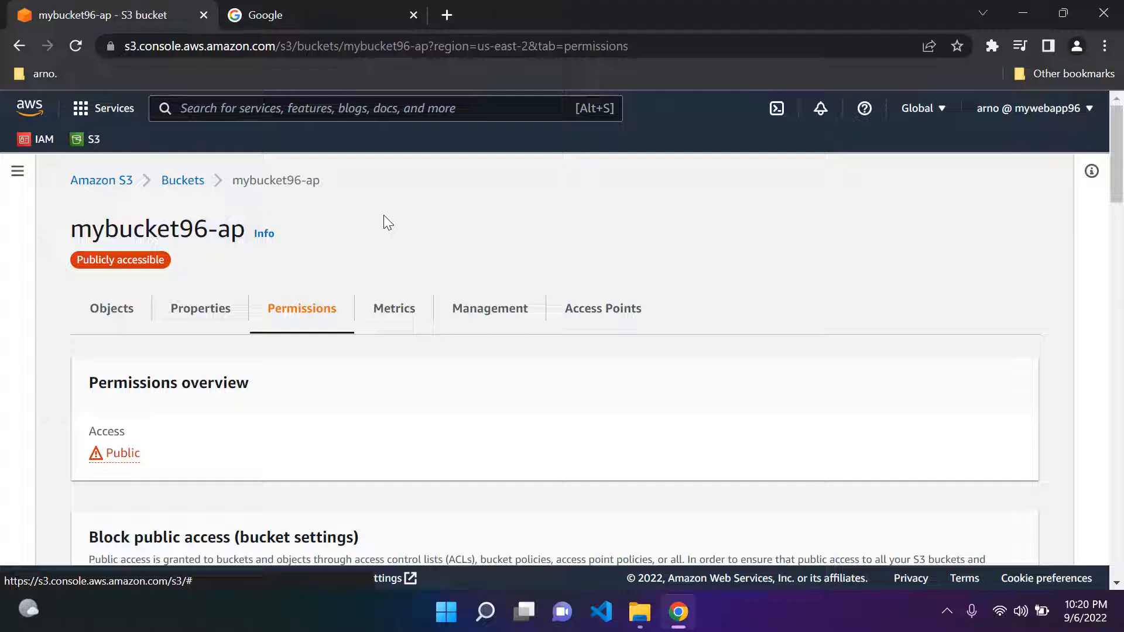
Try to enable static website hosting in the properties of mybucket96-ap
click(203, 324)
scroll(338, 246, down, 8)
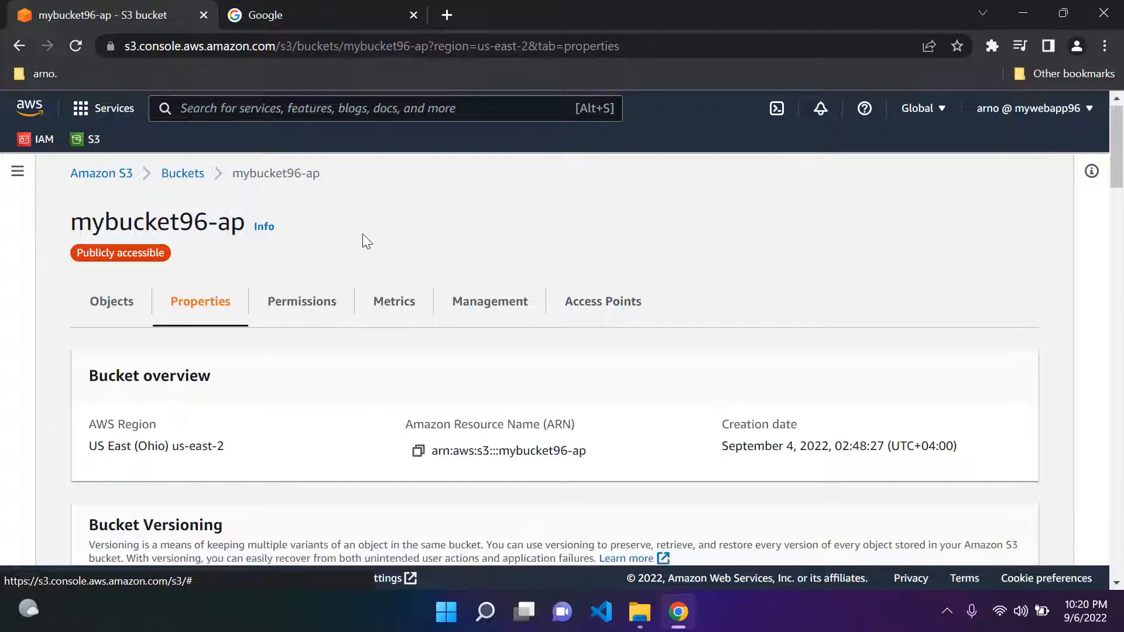
scroll(334, 268, down, 10)
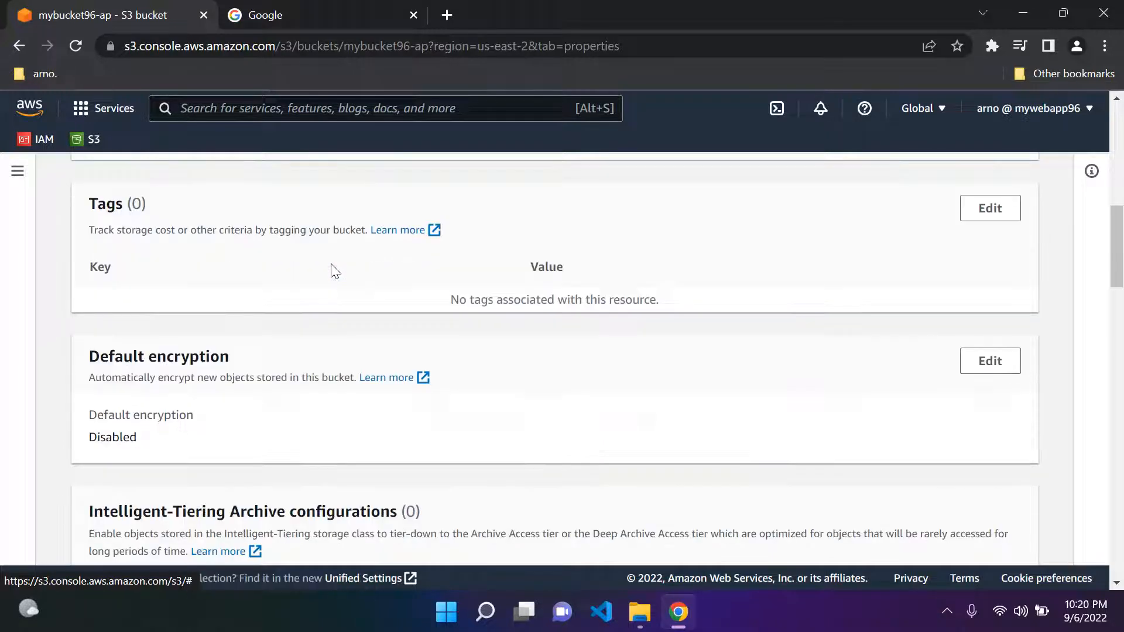
scroll(338, 267, down, 10)
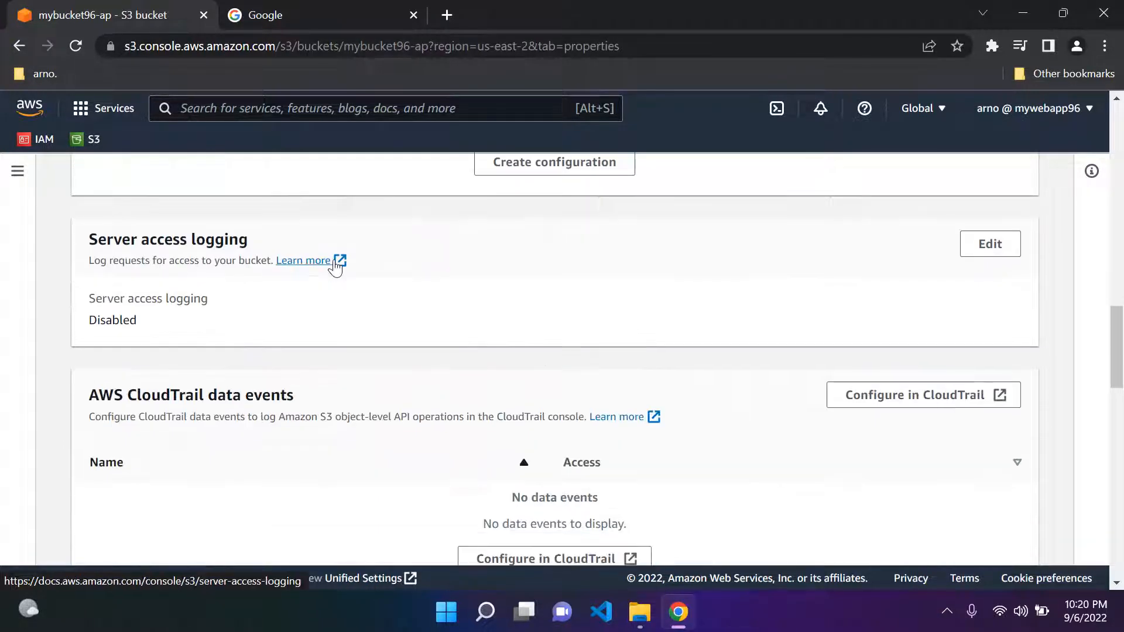
scroll(338, 267, down, 10)
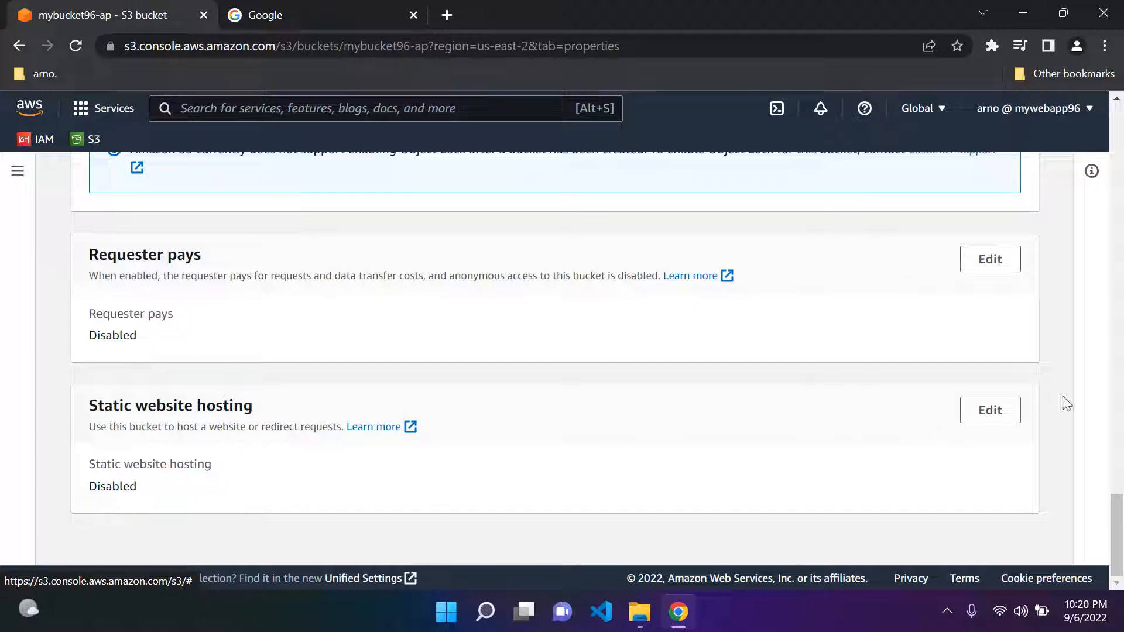
click(1002, 412)
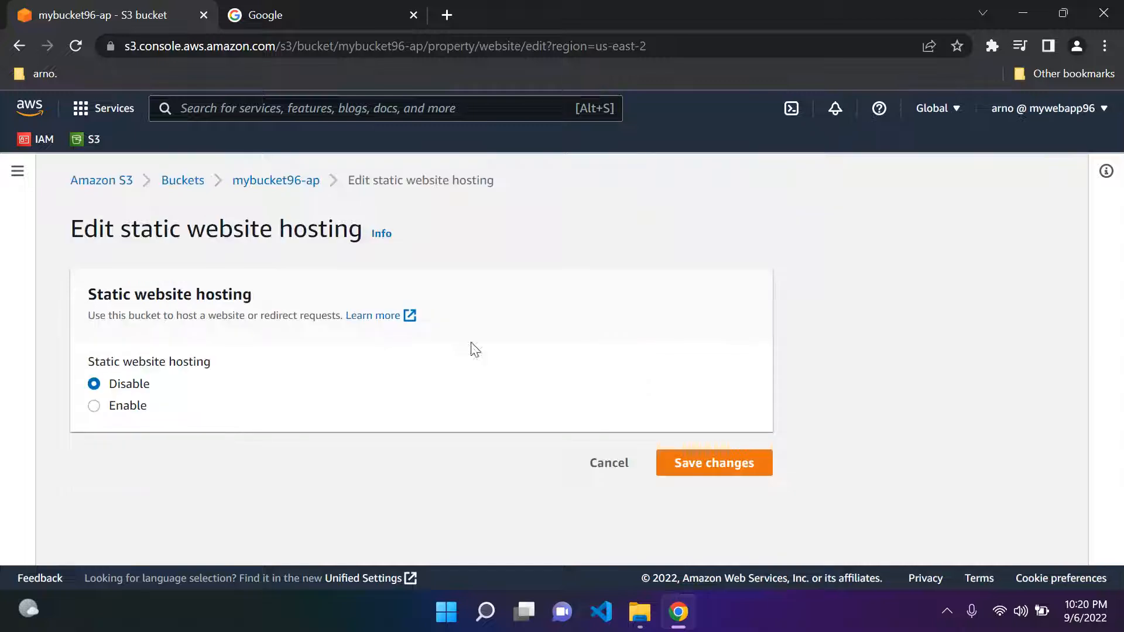
click(94, 409)
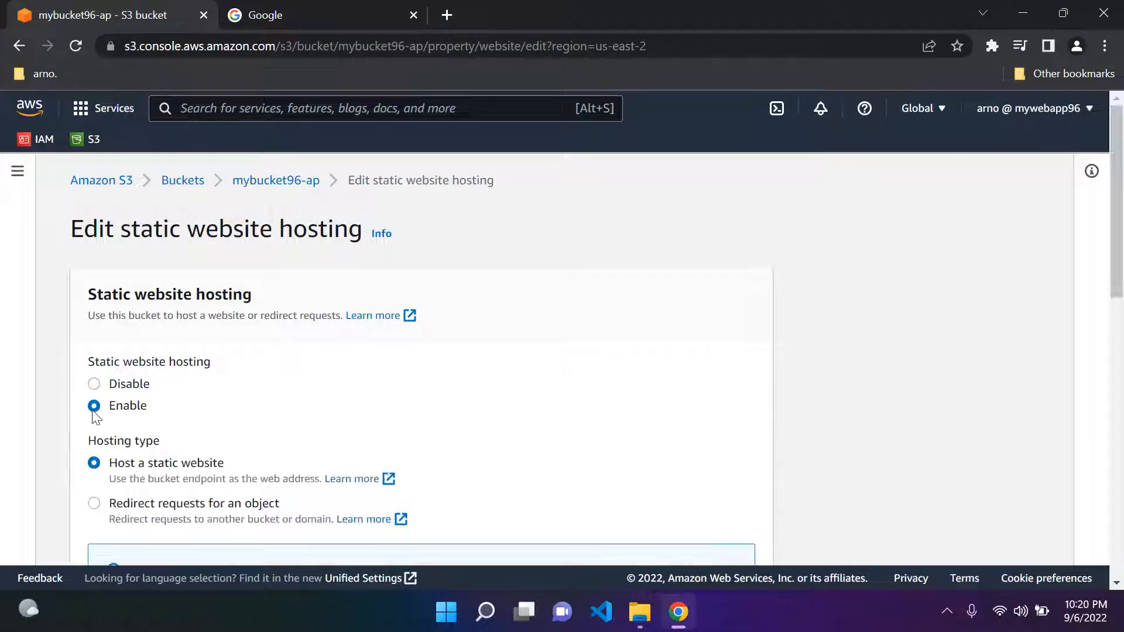
Examine the hosting type, index document, error document and redirection rules options, and return to the bucket without saving
scroll(186, 387, down, 3)
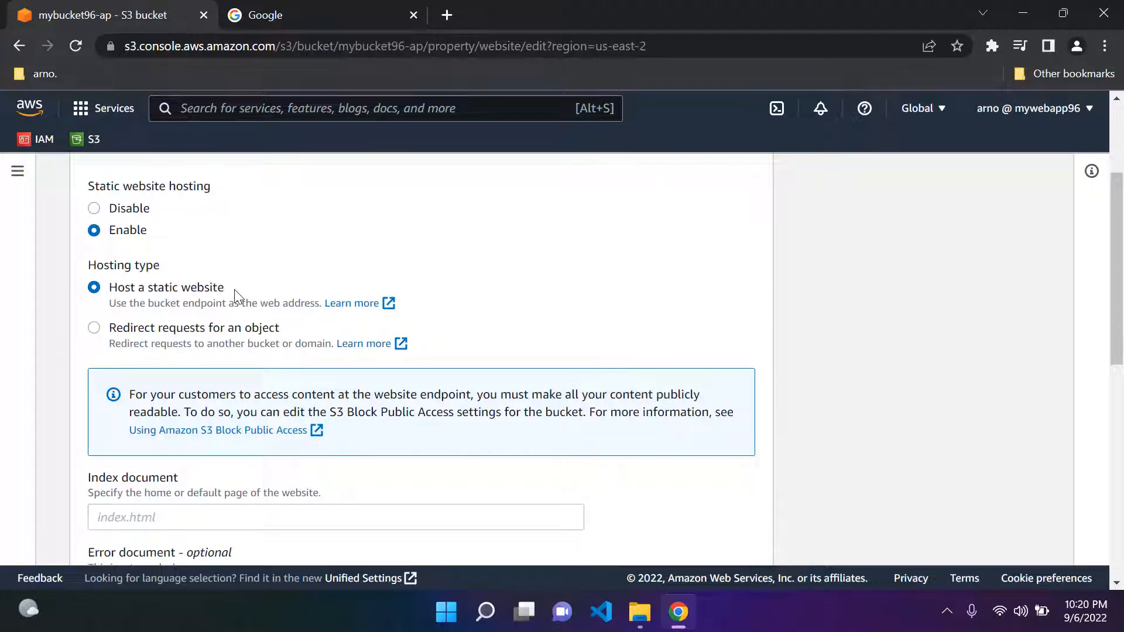
scroll(237, 296, down, 4)
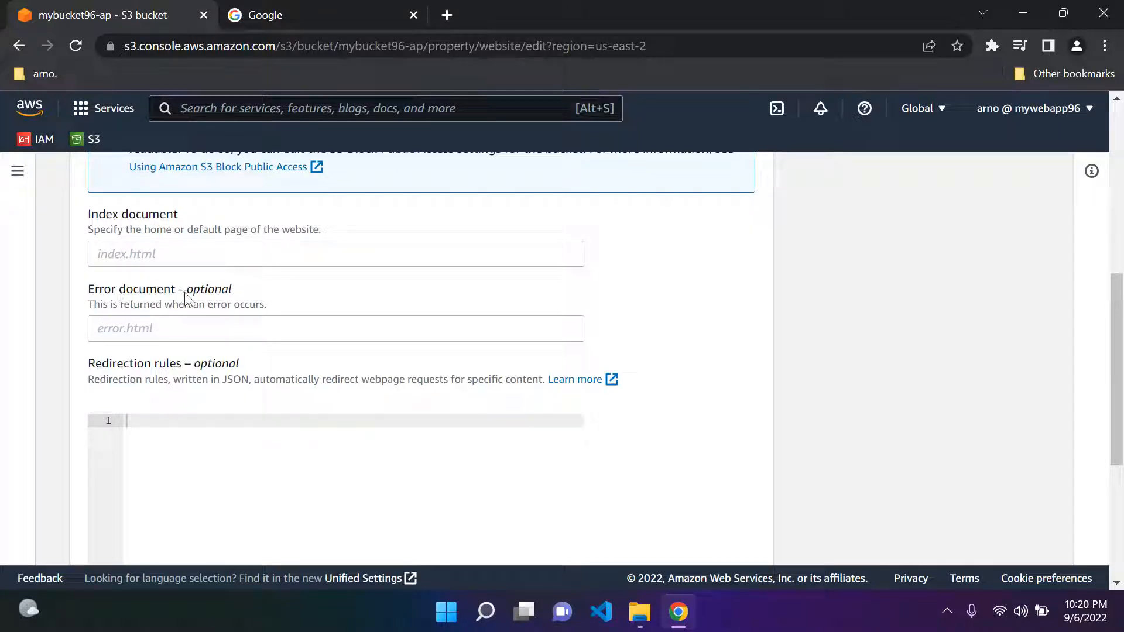
scroll(246, 325, down, 3)
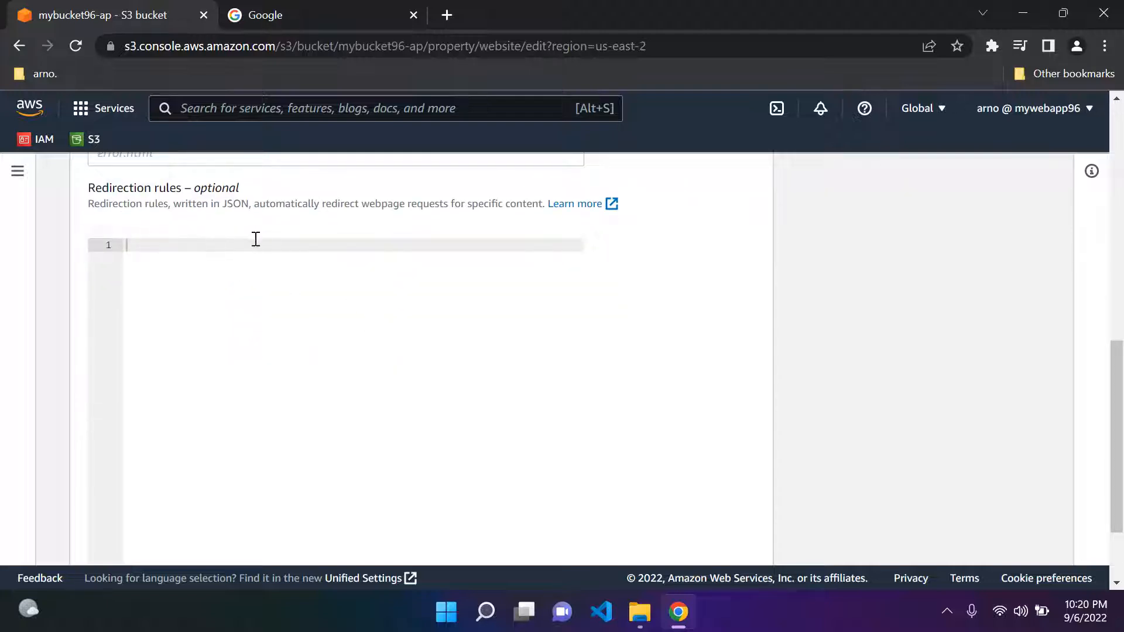
scroll(239, 272, down, 2)
scroll(275, 365, down, 1)
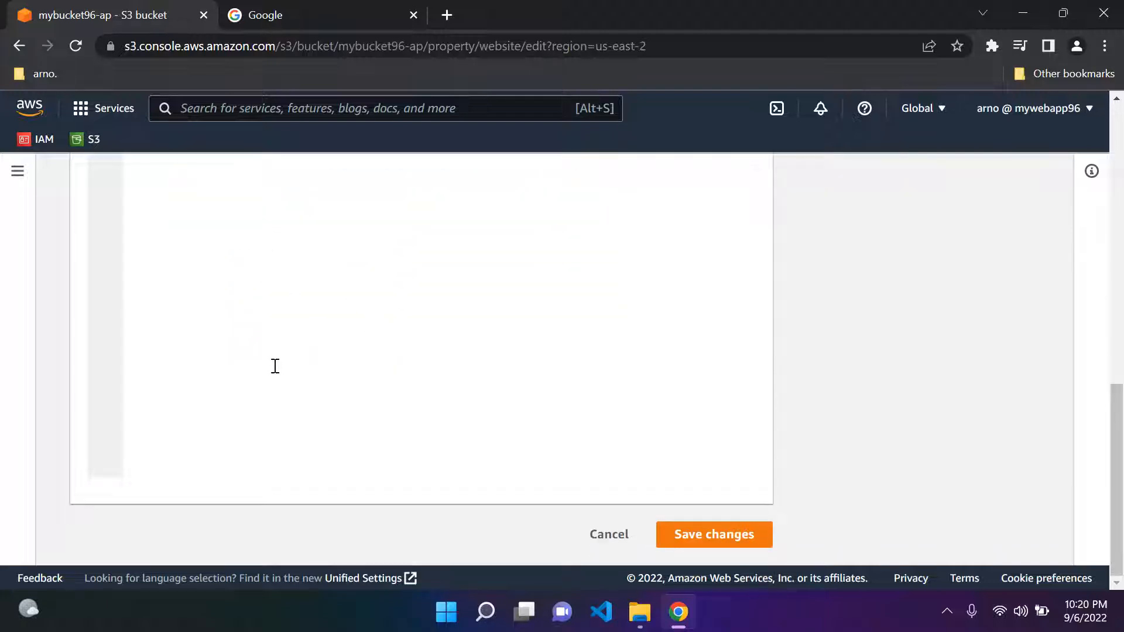
scroll(275, 366, up, 10)
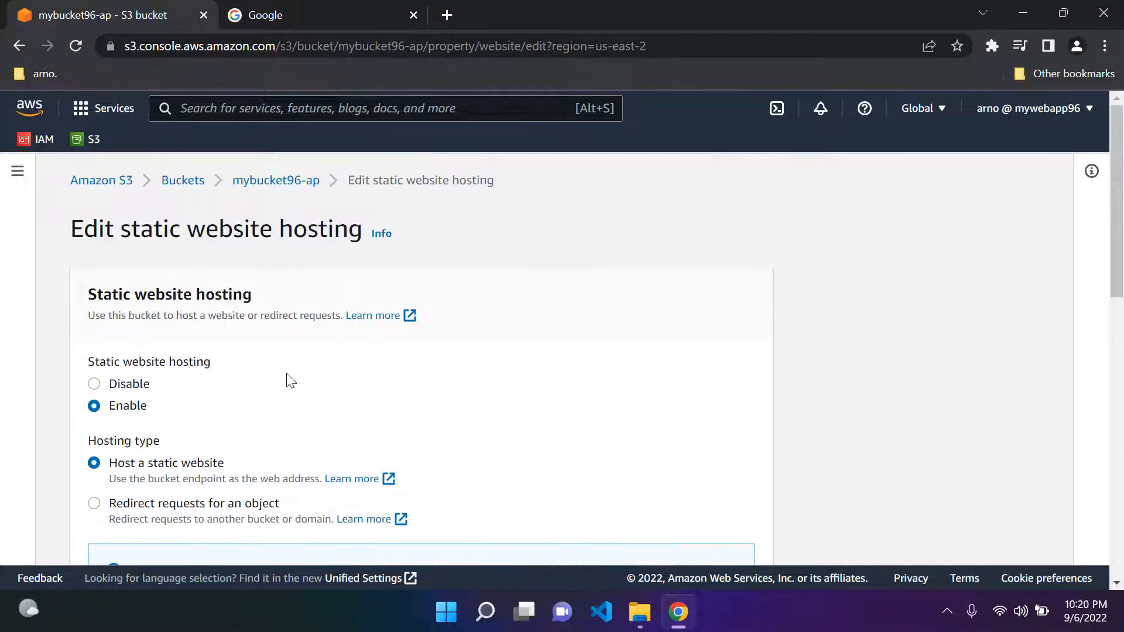
click(274, 182)
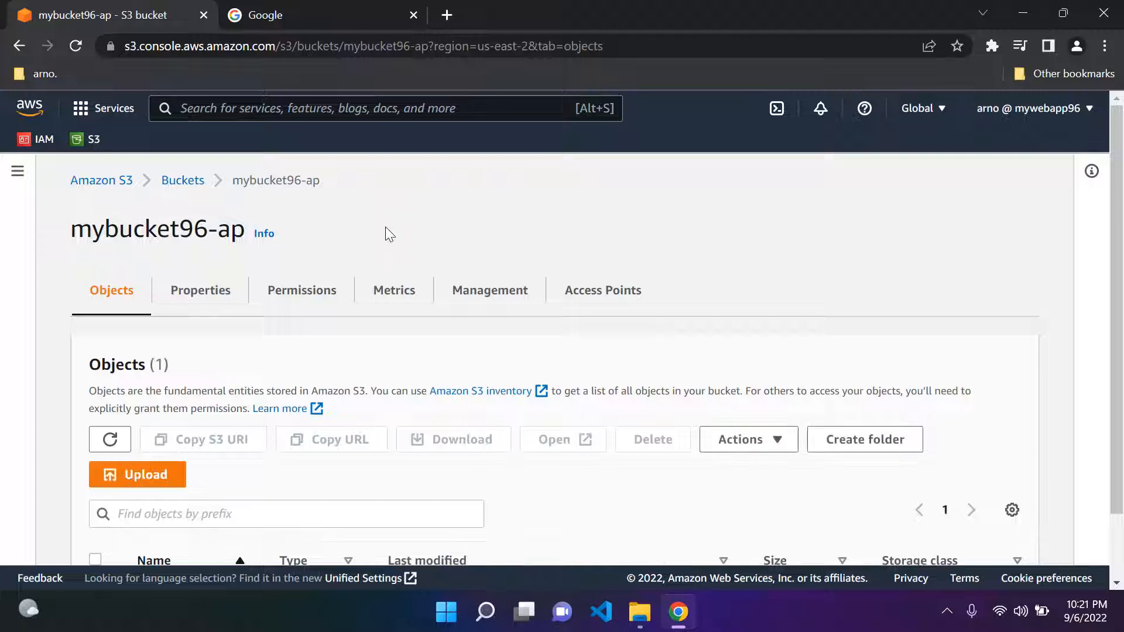
Reduce the browser window to reveal the desktop and add the index file from there to the bucket's upload list
scroll(387, 234, down, 1)
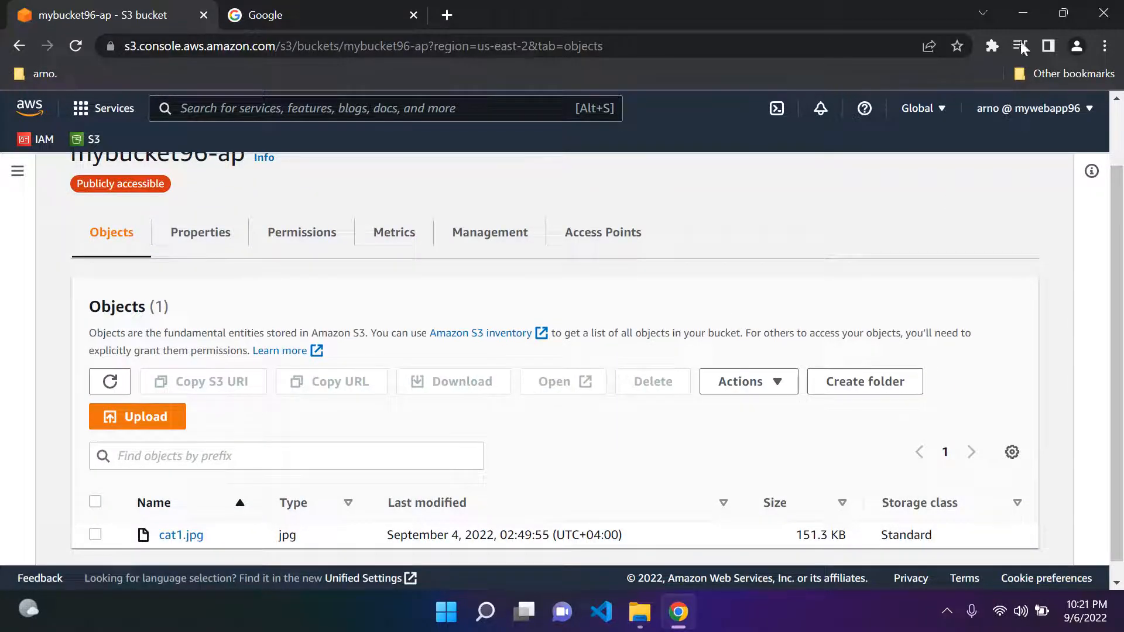
drag(739, 13, 580, 12)
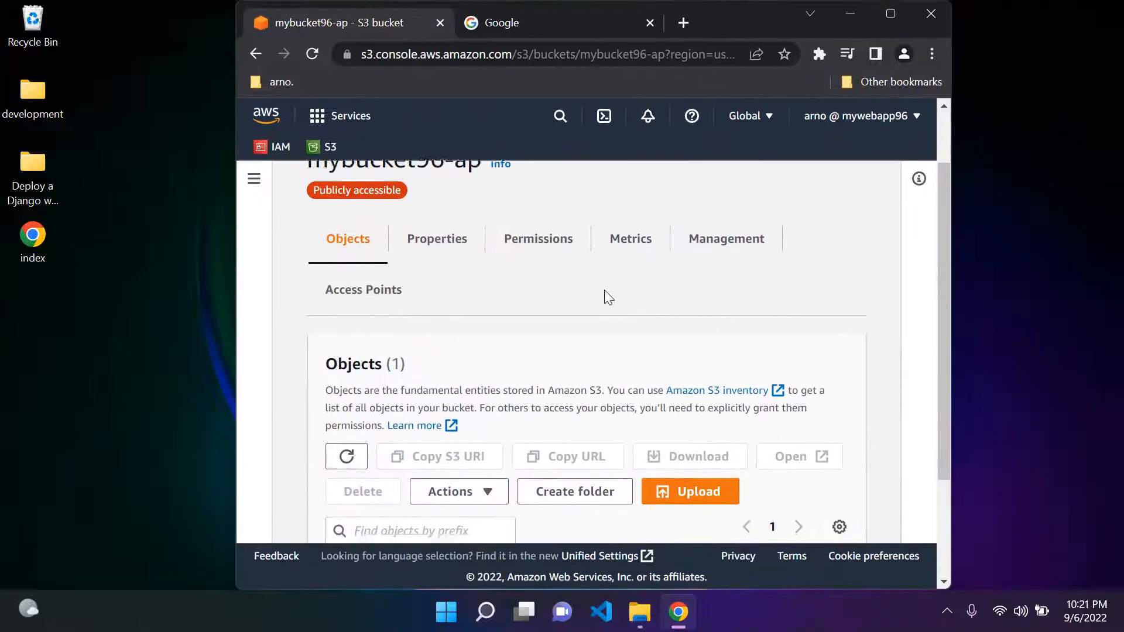
scroll(604, 290, down, 3)
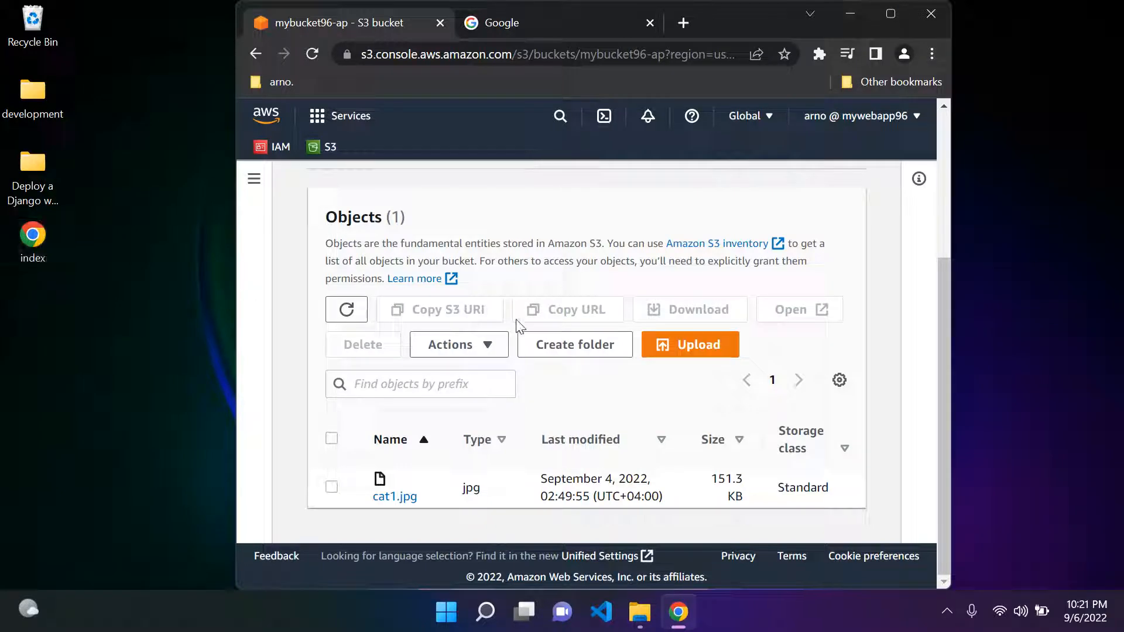
drag(44, 245, 571, 485)
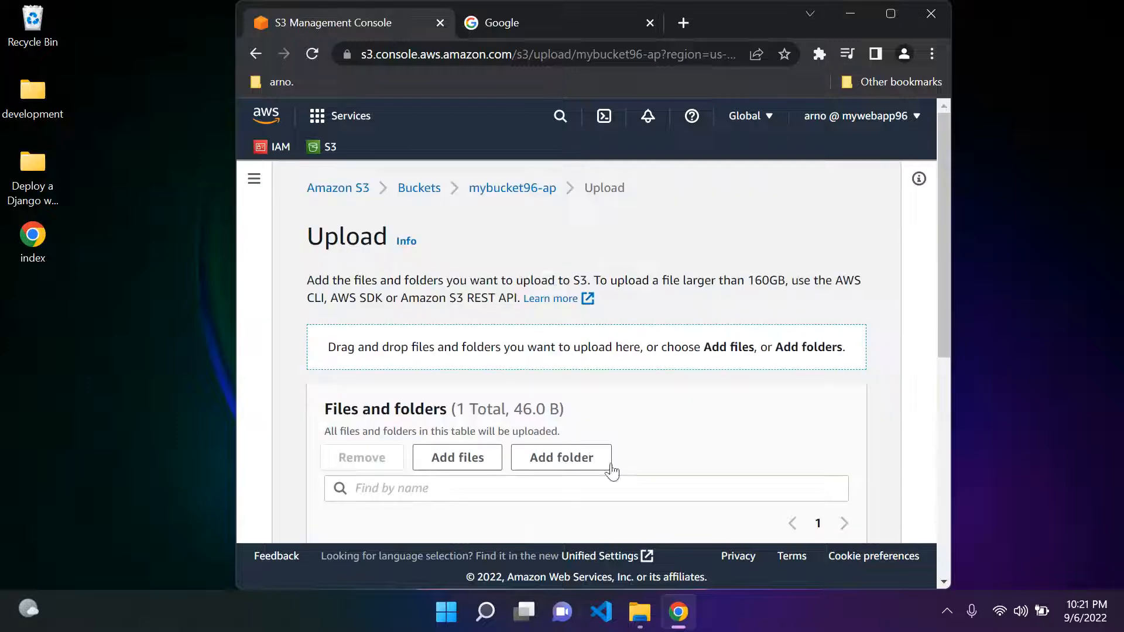
Check the upload list, maximize the browser window and upload index.html to mybucket96-ap
scroll(590, 363, down, 4)
scroll(588, 363, down, 2)
scroll(587, 364, up, 3)
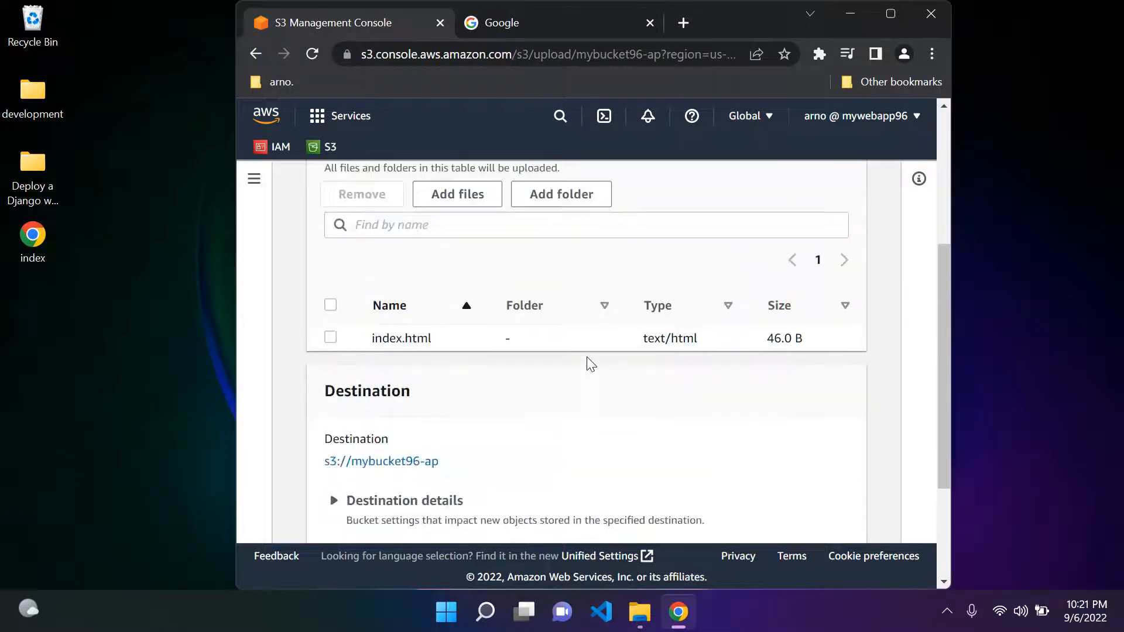
scroll(587, 364, down, 5)
click(870, 25)
scroll(454, 279, up, 6)
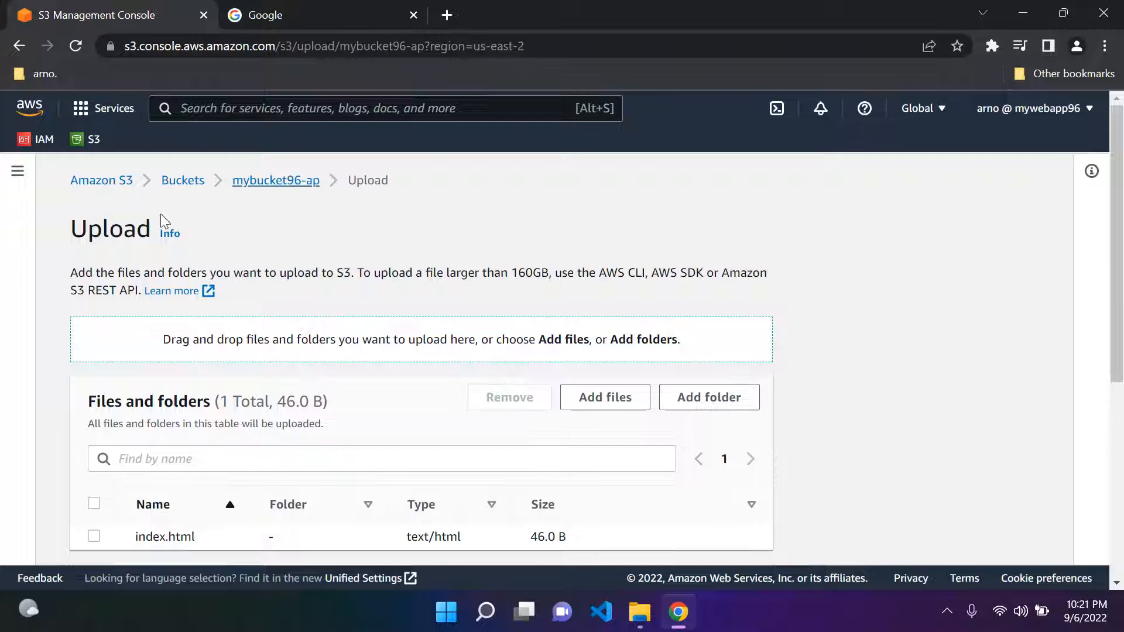
scroll(761, 349, down, 5)
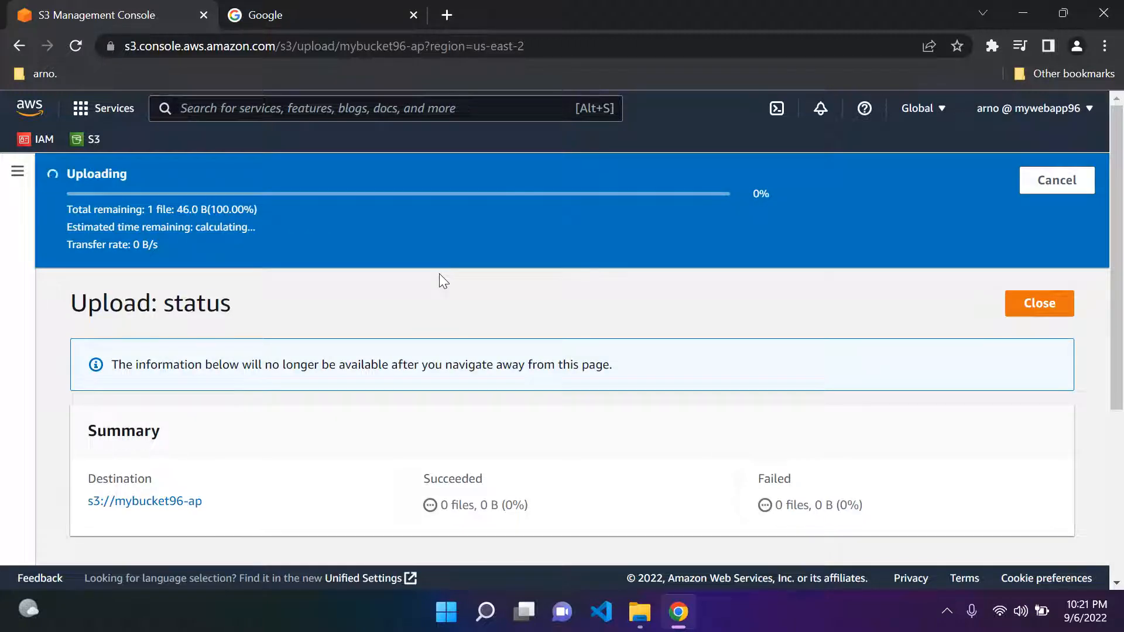
Check the upload status of index.html, close the status page and view the bucket's object list
scroll(691, 219, down, 3)
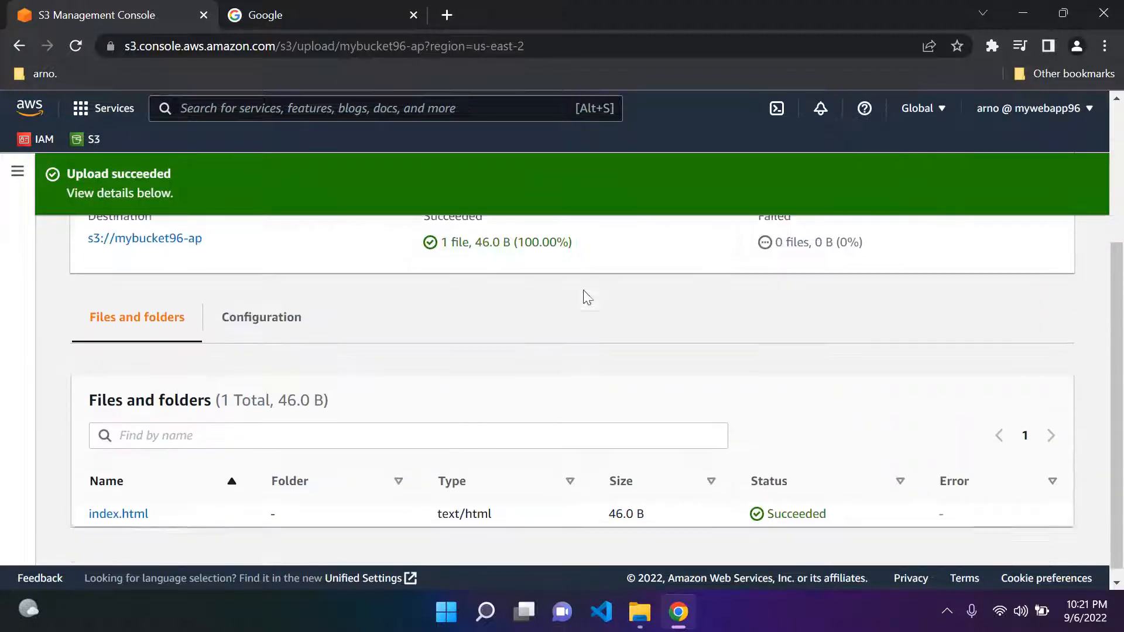
scroll(381, 385, up, 5)
click(1035, 249)
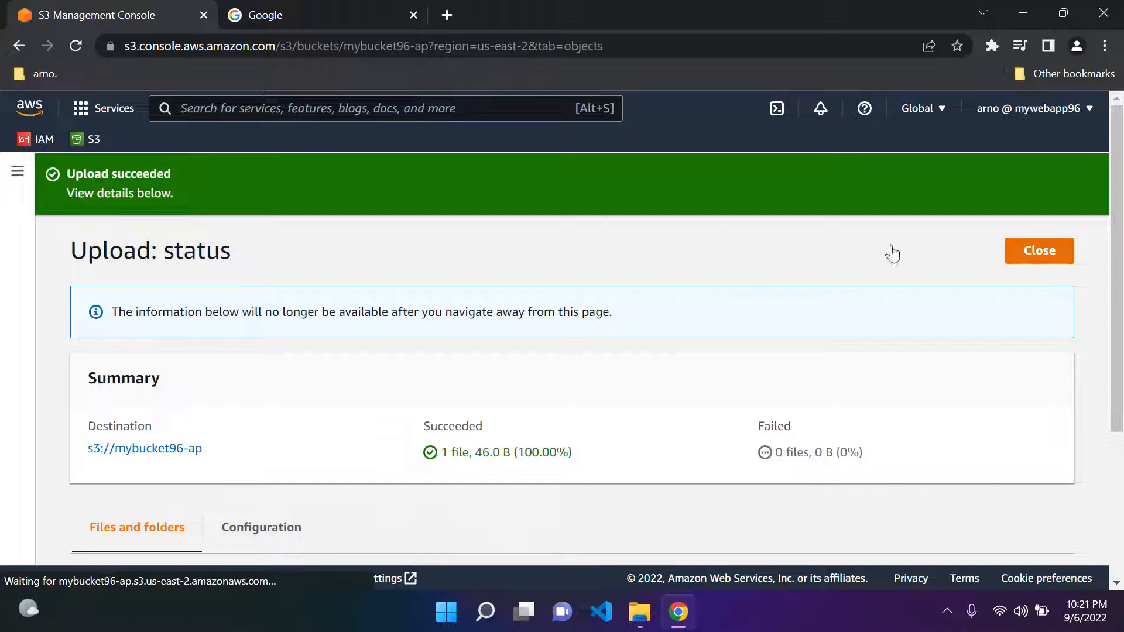
scroll(592, 227, down, 2)
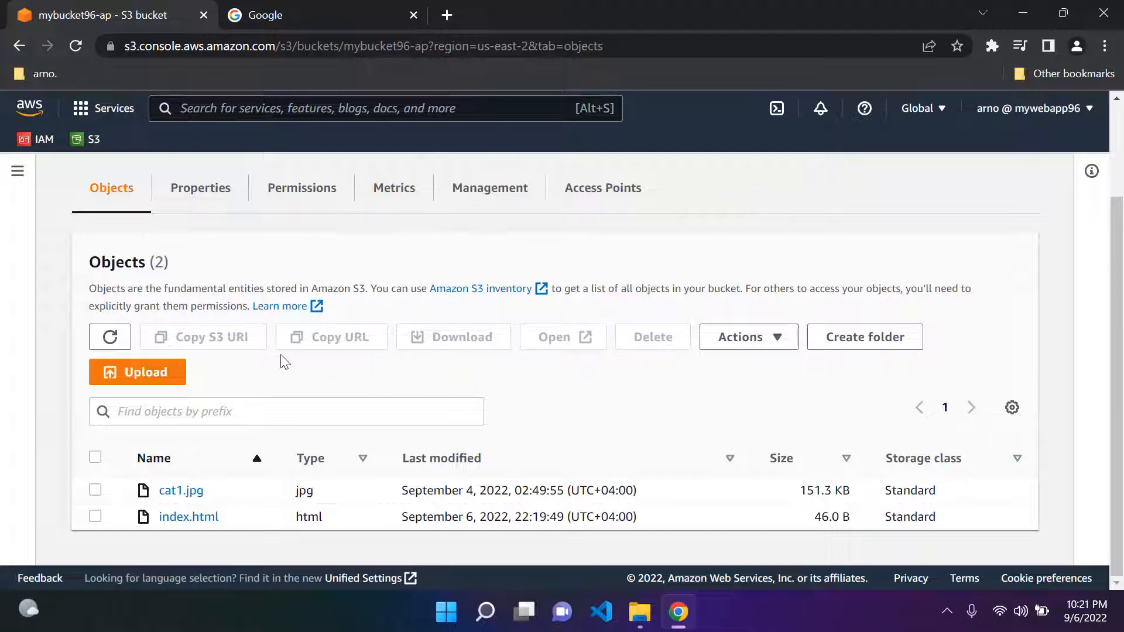
Open the static website hosting settings in the properties of mybucket96-ap and enable static website hosting
scroll(285, 362, up, 2)
click(223, 287)
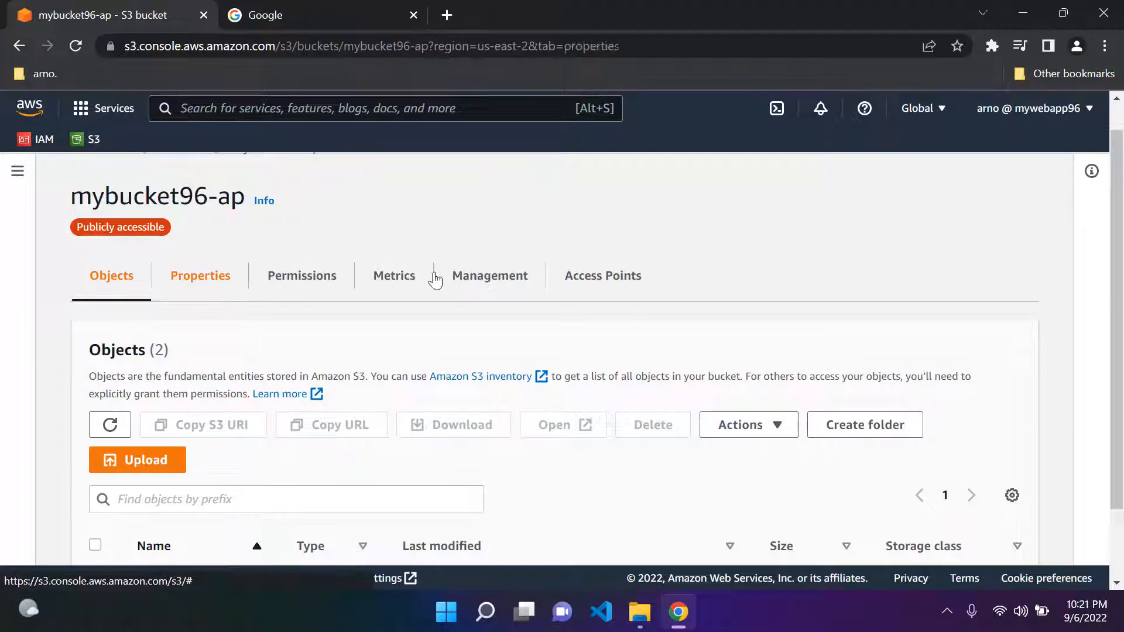
scroll(365, 235, down, 3)
scroll(365, 237, down, 20)
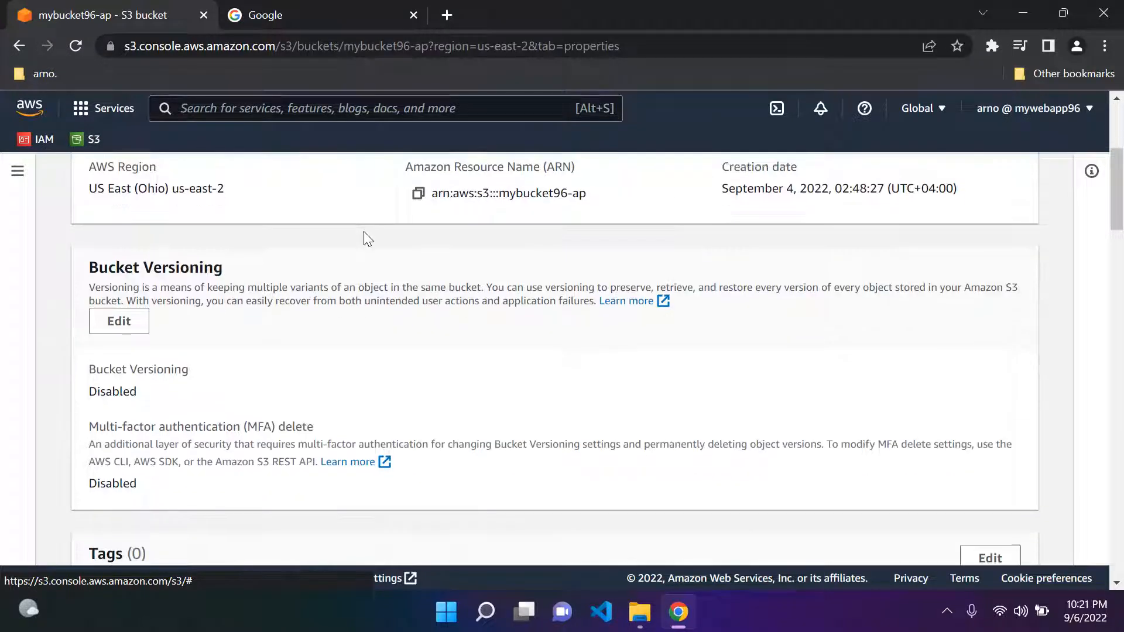
scroll(364, 230, down, 2)
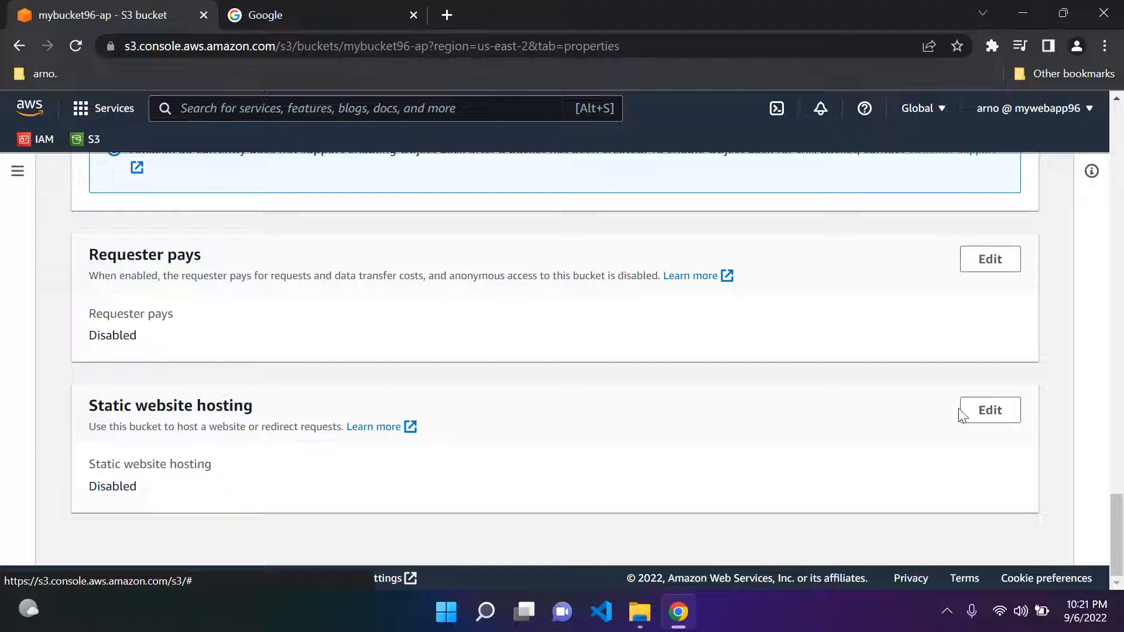
click(981, 417)
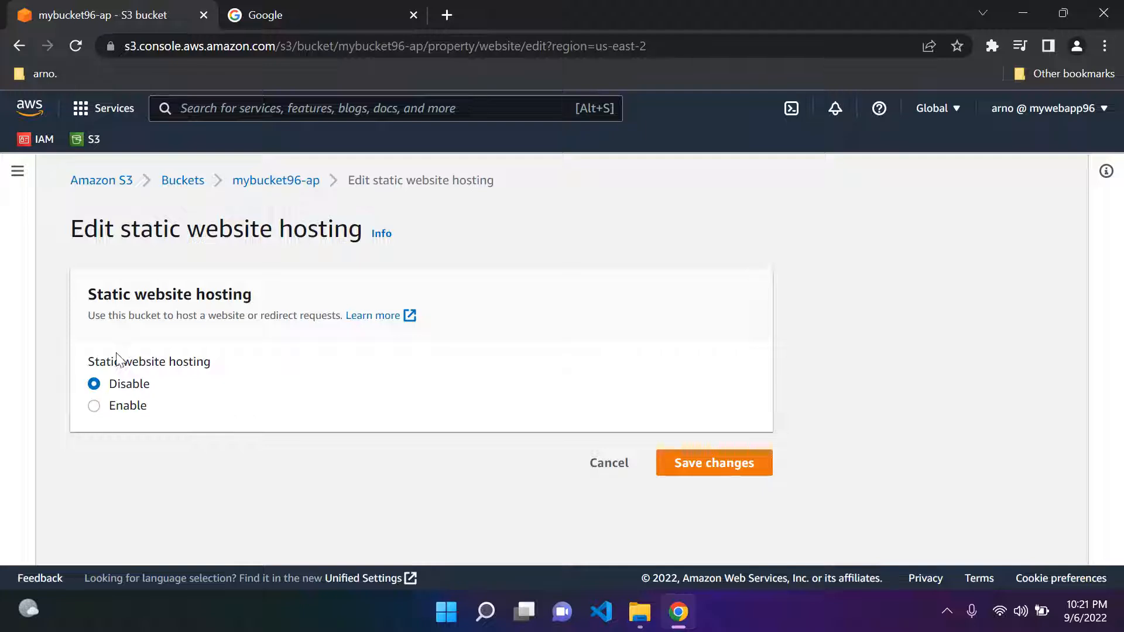
click(94, 406)
Specify index.html as the index document, leave the error document and redirection rules empty, and save the hosting changes
scroll(221, 311, down, 3)
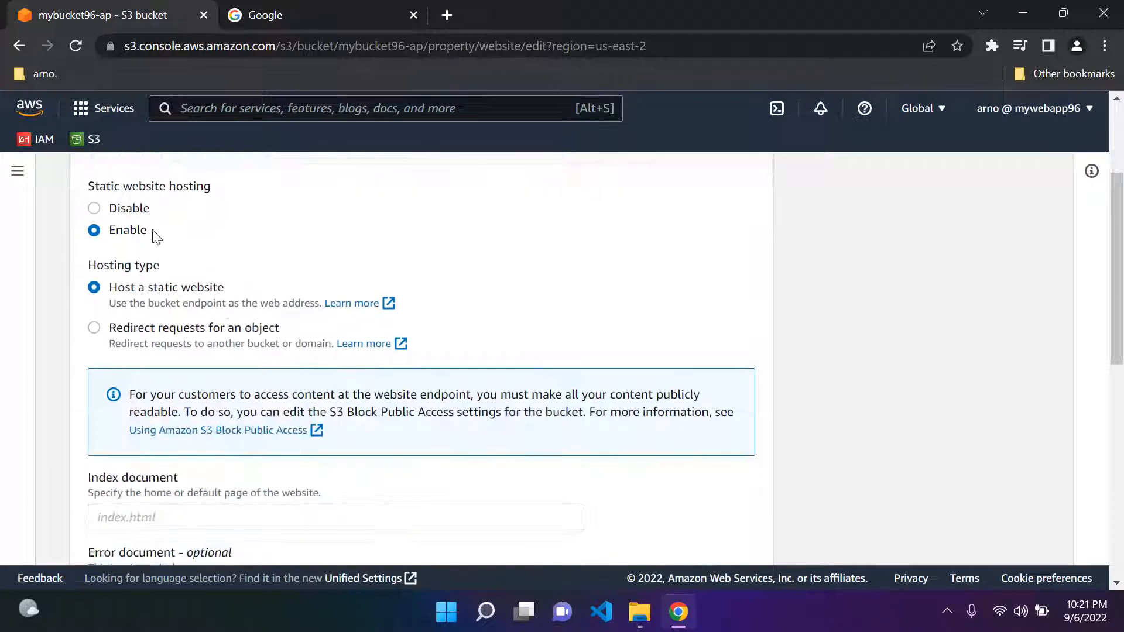
scroll(198, 298, down, 3)
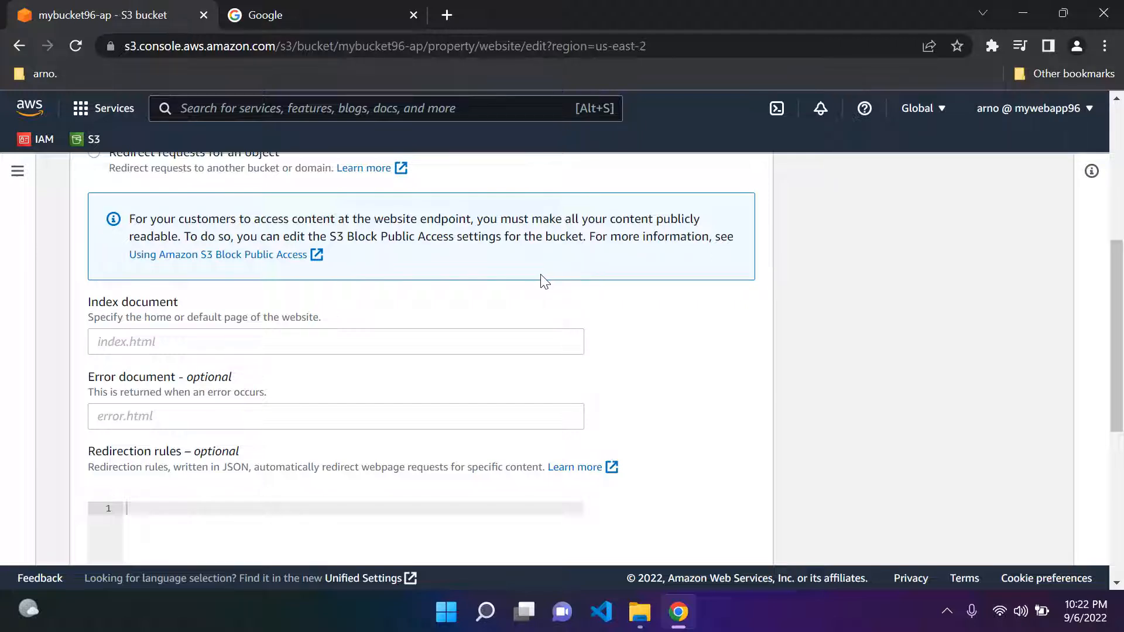
scroll(314, 314, down, 1)
click(245, 254)
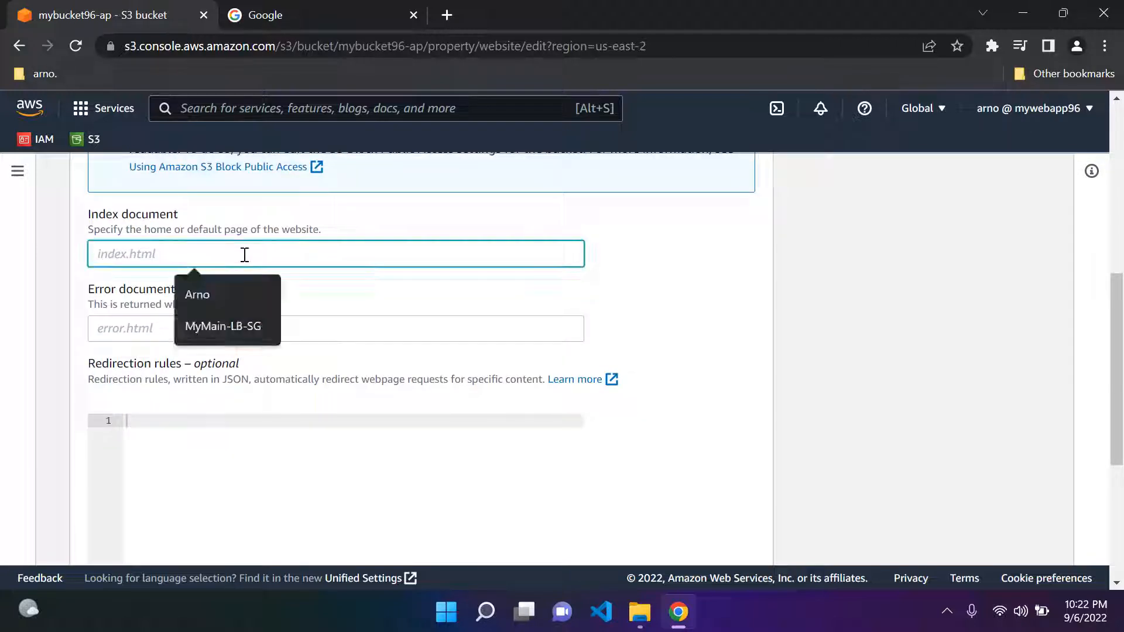
text(index)
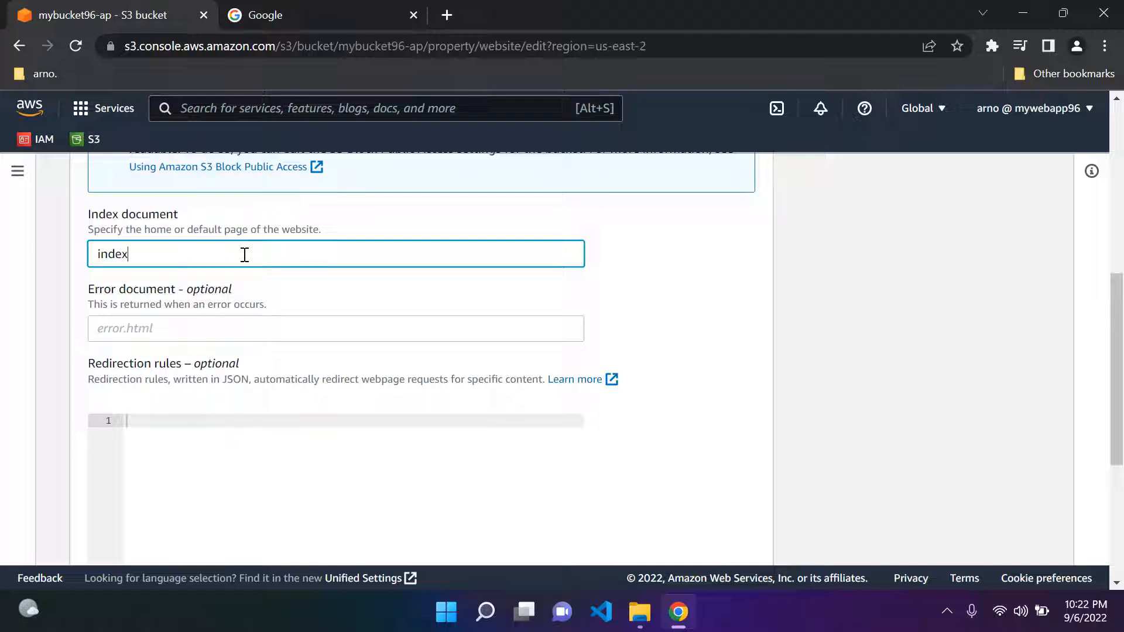
text(.html)
click(309, 296)
scroll(234, 264, down, 2)
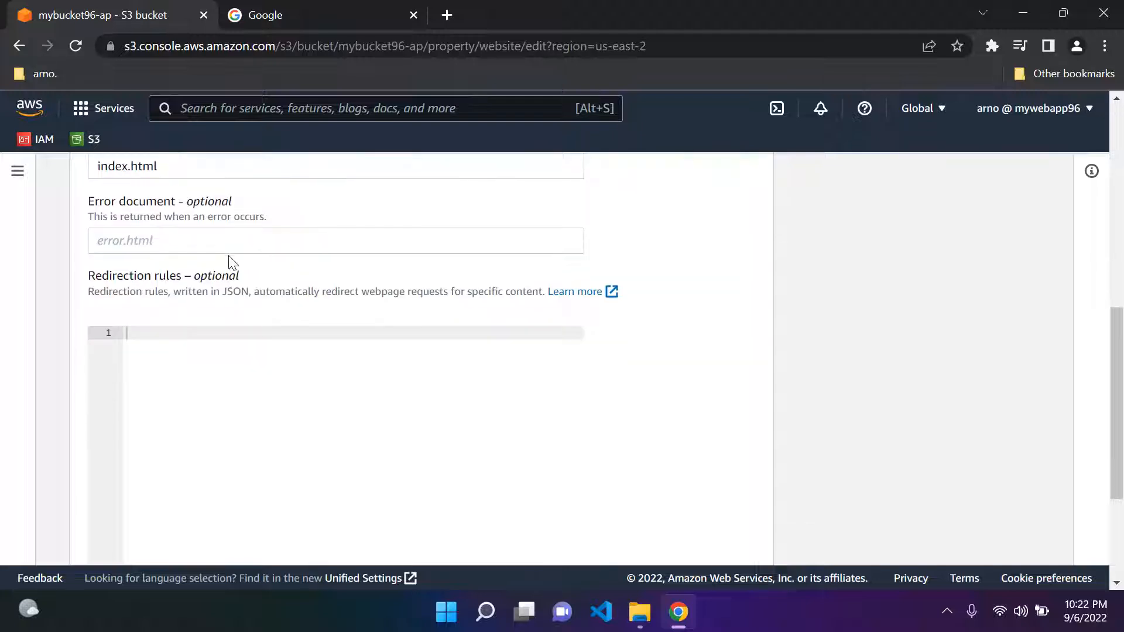
scroll(346, 344, down, 3)
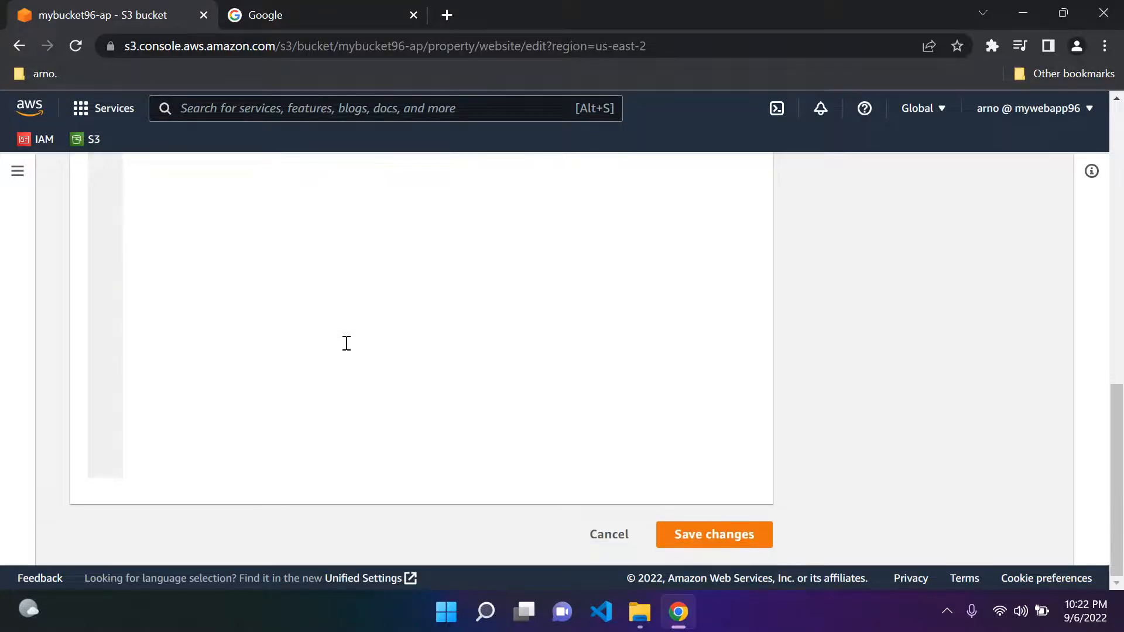
click(693, 536)
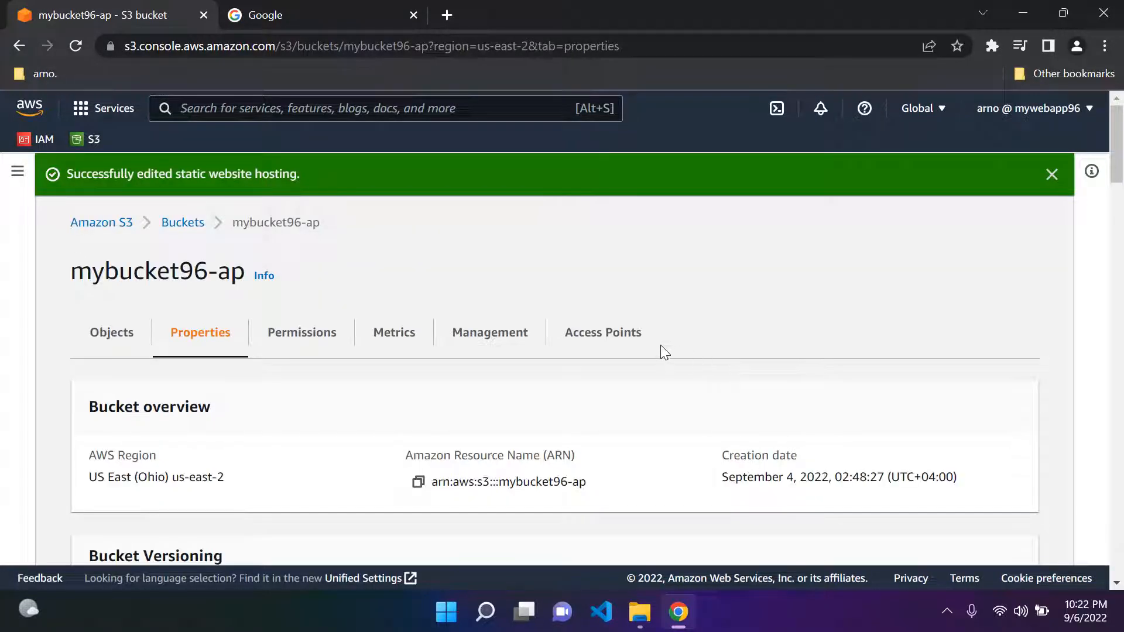
Look through the properties of mybucket96-ap for its static website hosting section
scroll(469, 270, down, 1)
scroll(470, 285, up, 1)
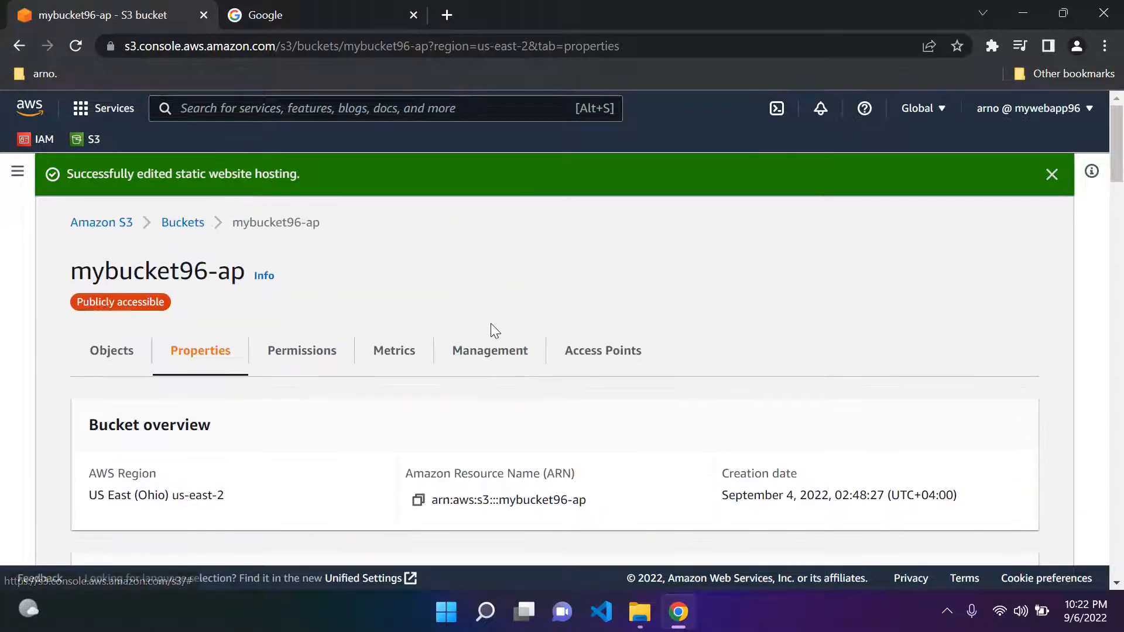
scroll(388, 332, down, 20)
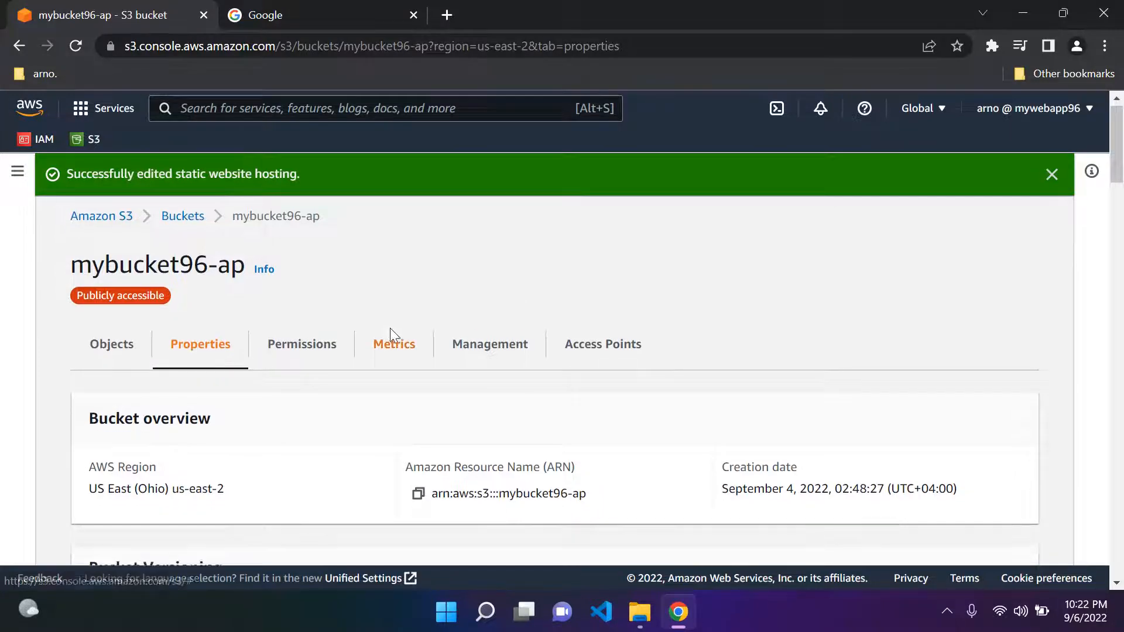